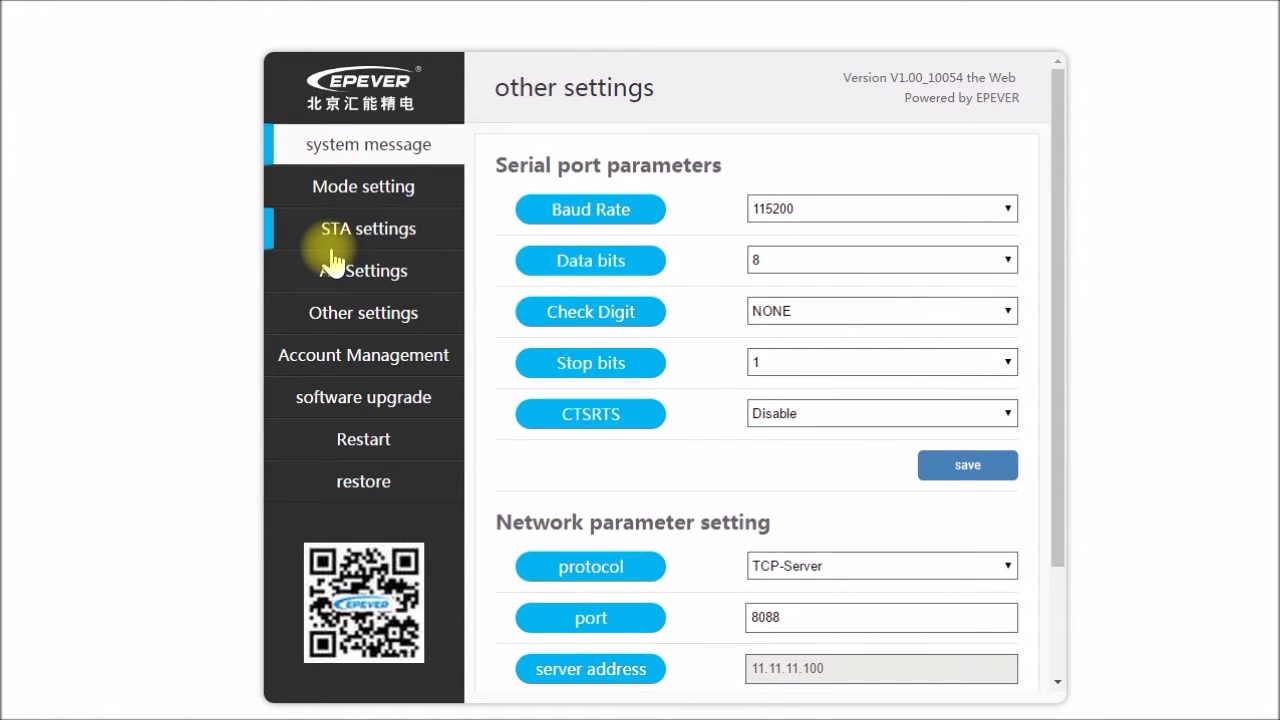
# Go to Mode setting and list the WiFi modes: AP + STA, AP and STA.
pyautogui.click(338, 192)
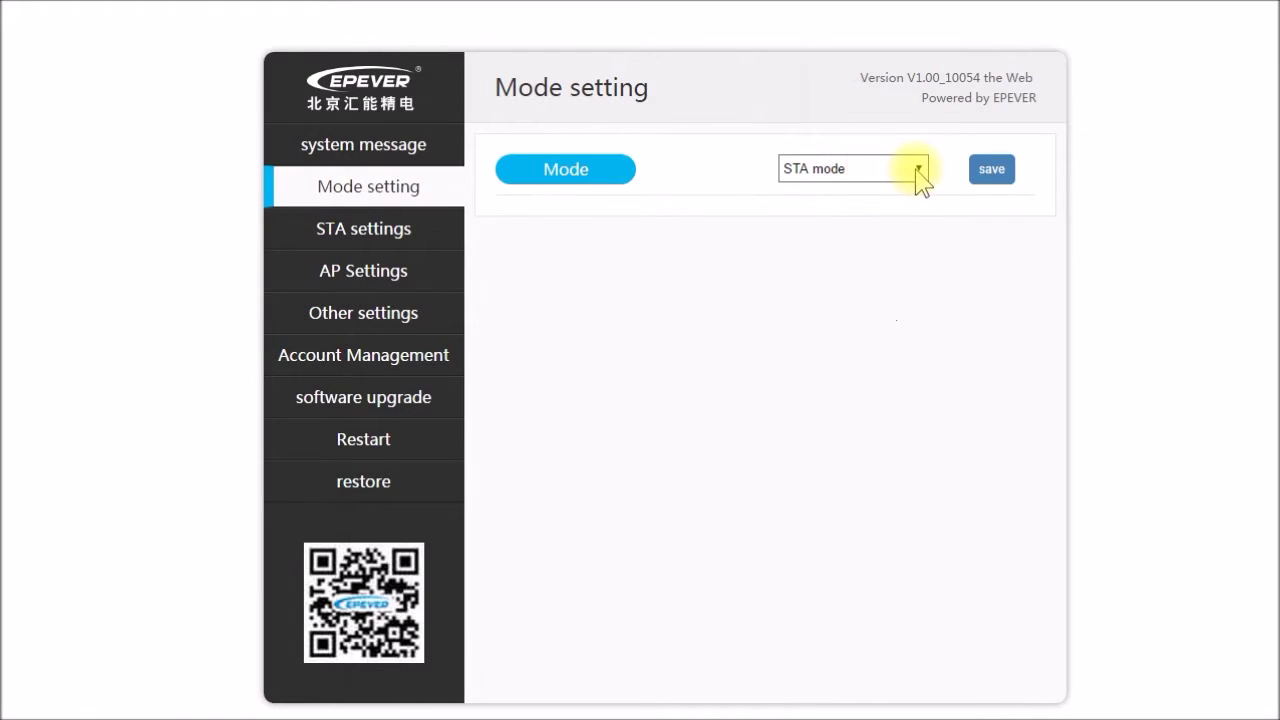
pyautogui.click(918, 172)
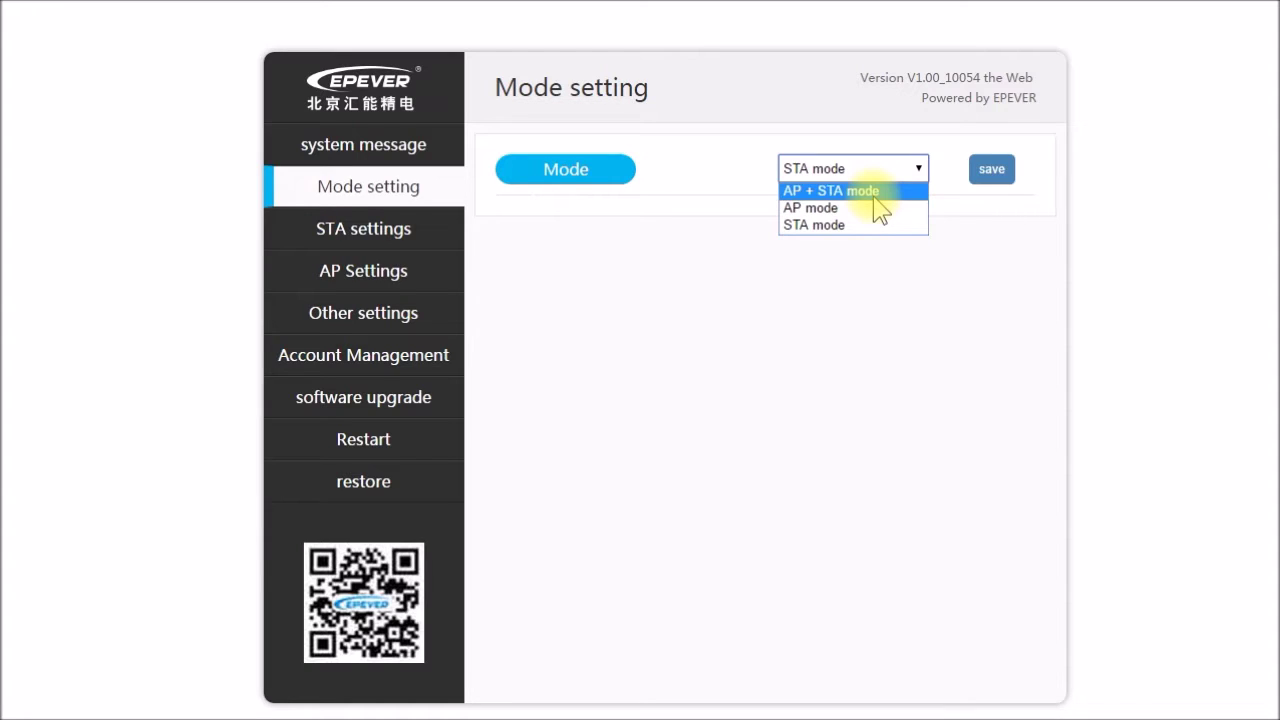
# Close the mode list with STA mode kept and view the adapter's system message.
pyautogui.click(846, 298)
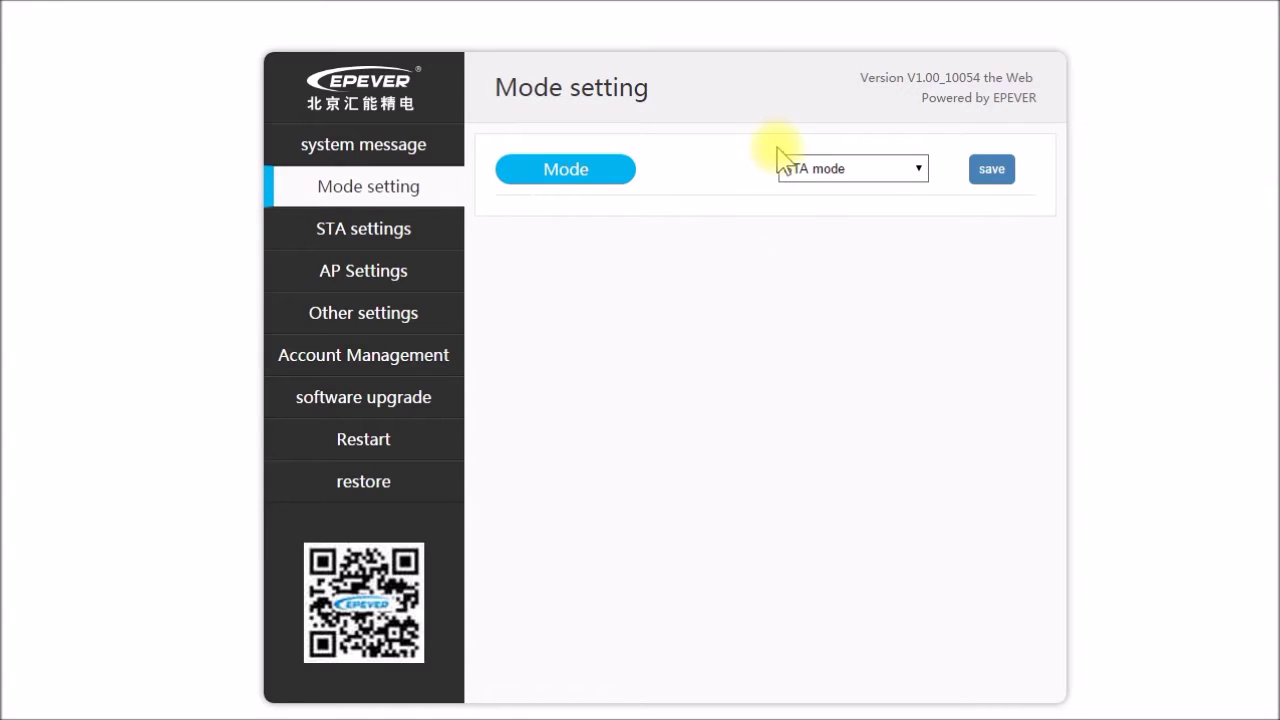
pyautogui.click(457, 157)
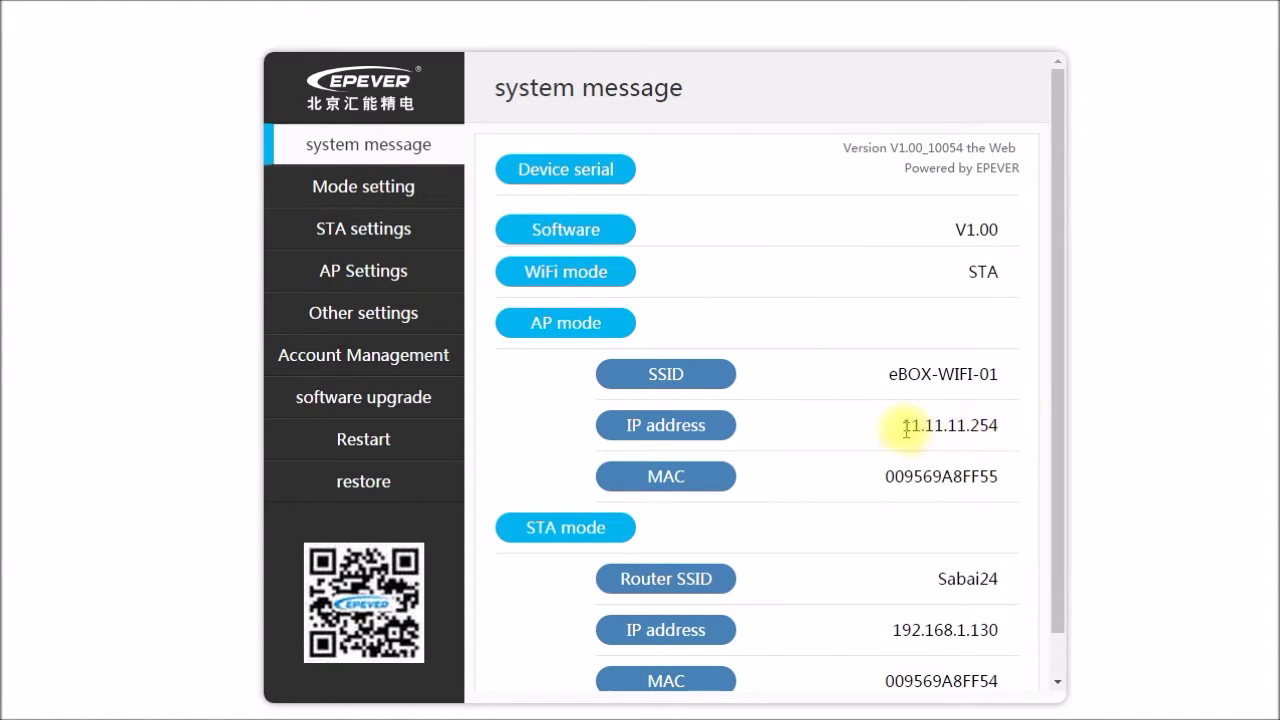
# Return to Mode setting and open the STA settings for the Sabai24 network.
pyautogui.click(455, 196)
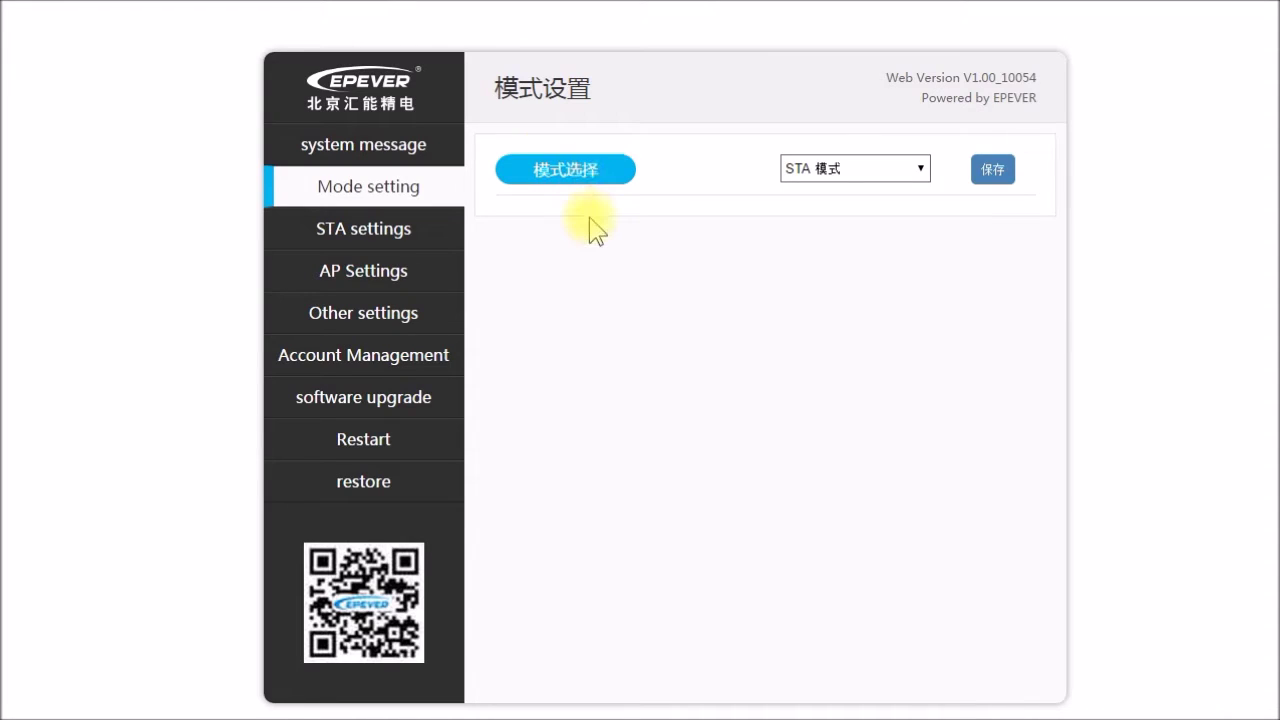
pyautogui.tripleClick(390, 232)
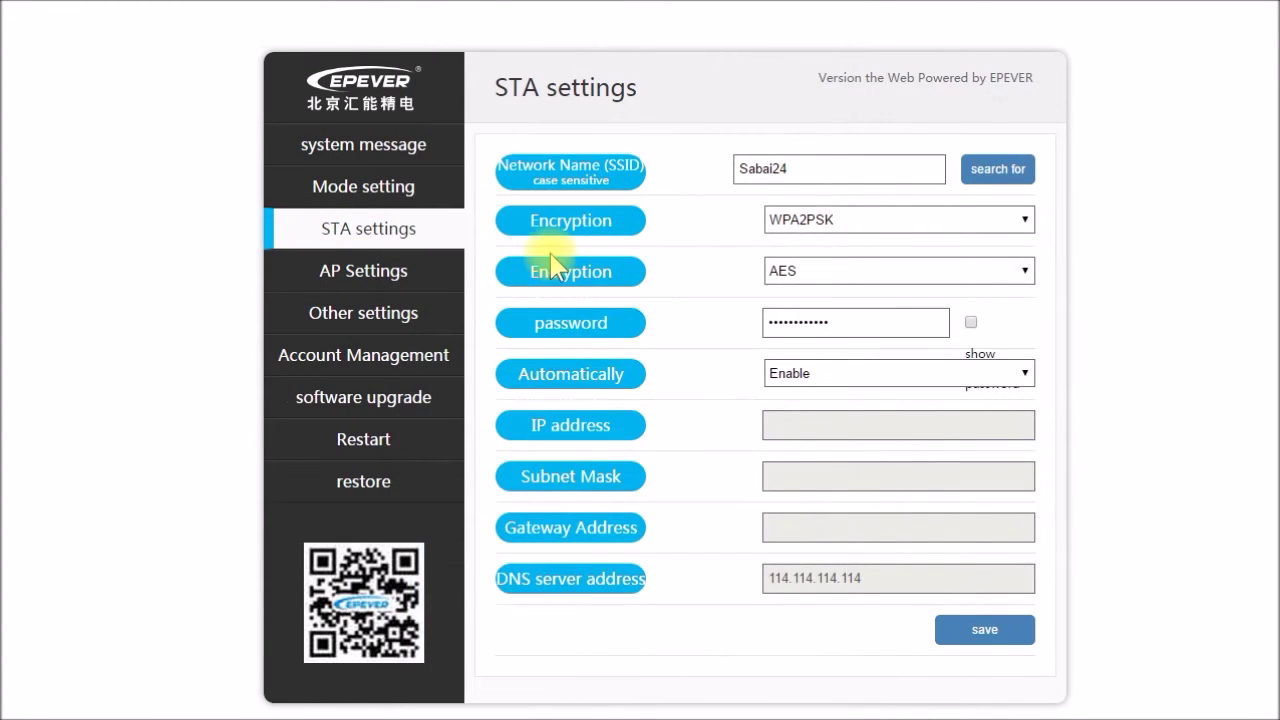
# View the AP settings, then the Other settings with 115200 baud and TCP-Server port 8088.
pyautogui.click(380, 283)
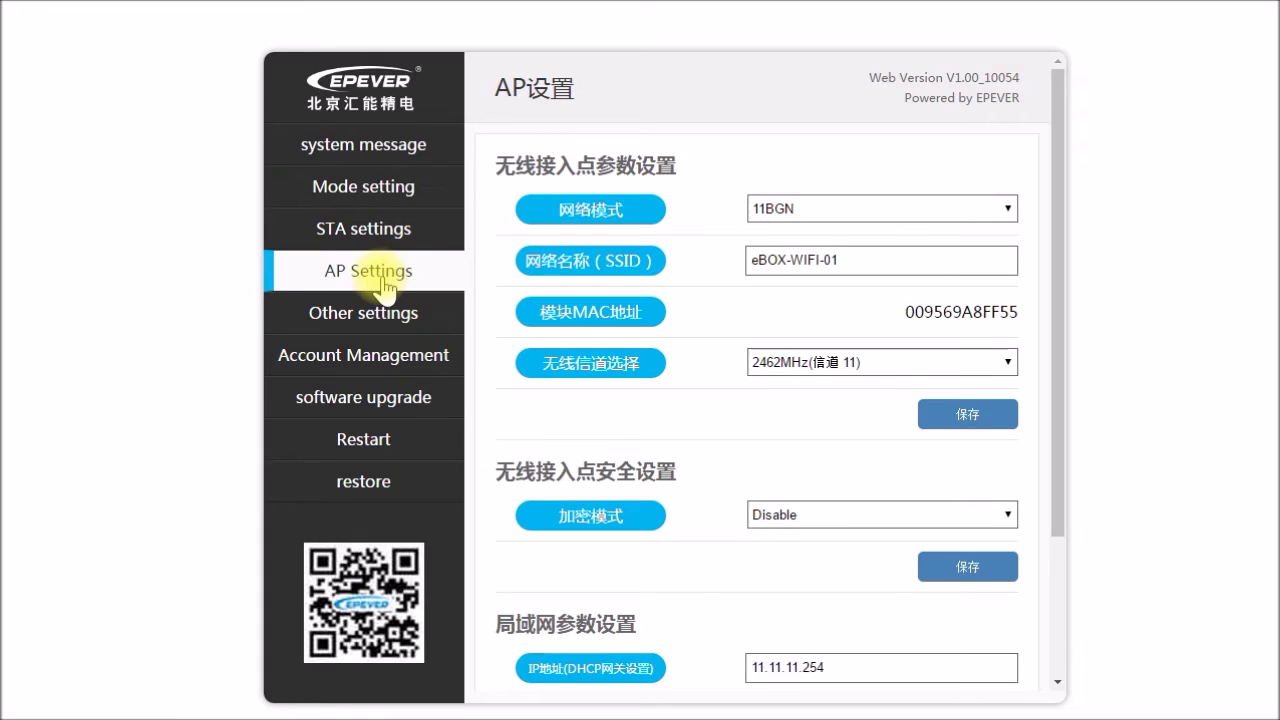
pyautogui.tripleClick(368, 312)
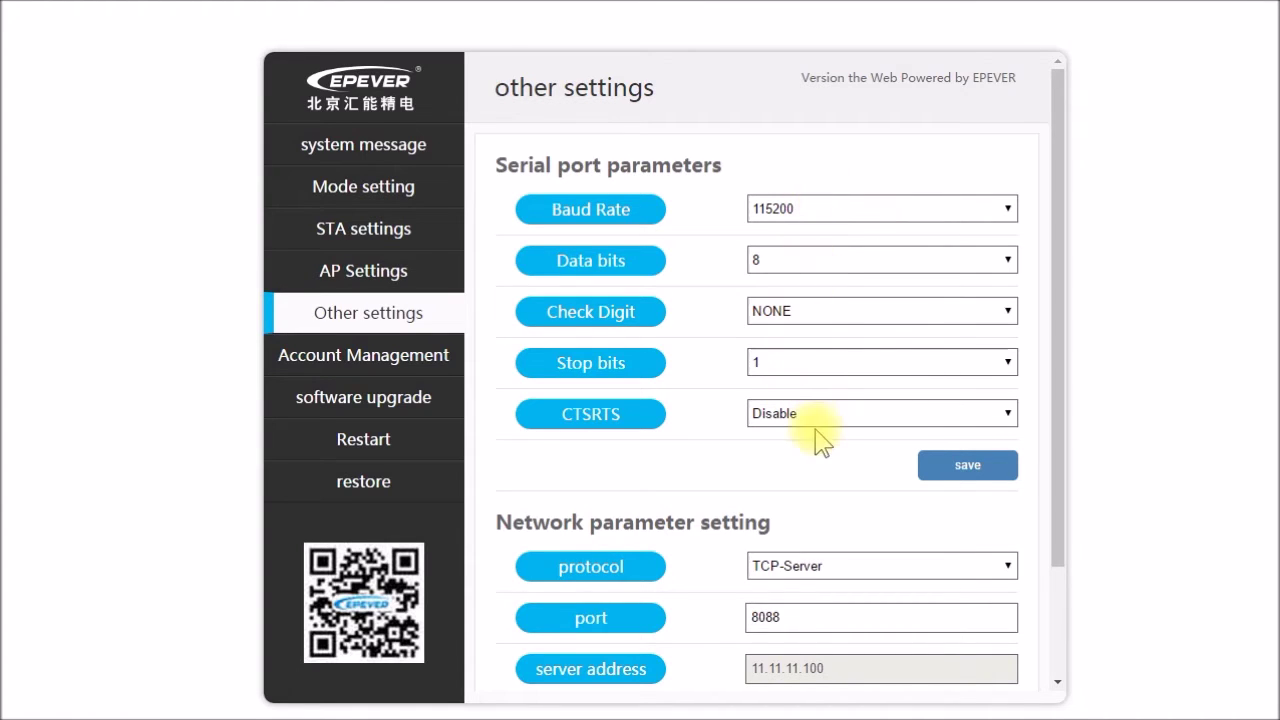
pyautogui.moveTo(1057, 491); pyautogui.dragTo(1040, 598)
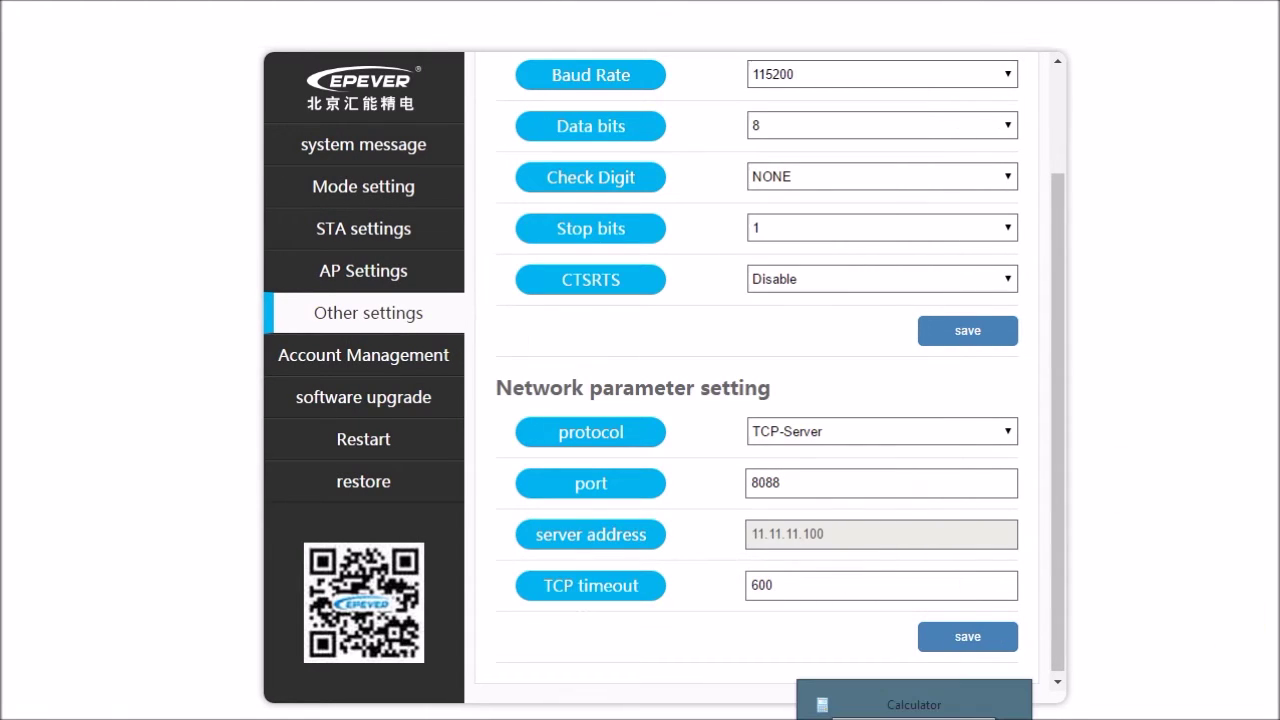
pyautogui.click(857, 719)
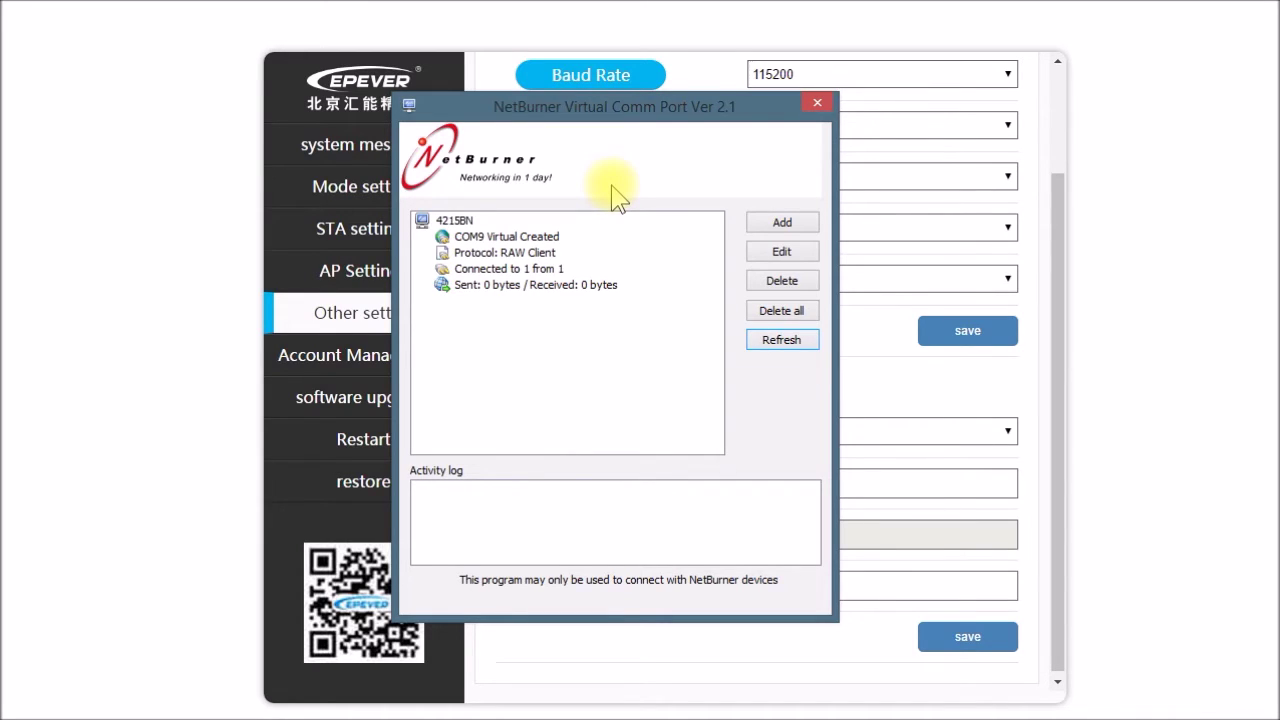
# Check that connection 4215BN targets 192.168.1.130 port 8088, leaving it unchanged.
pyautogui.doubleClick(458, 220)
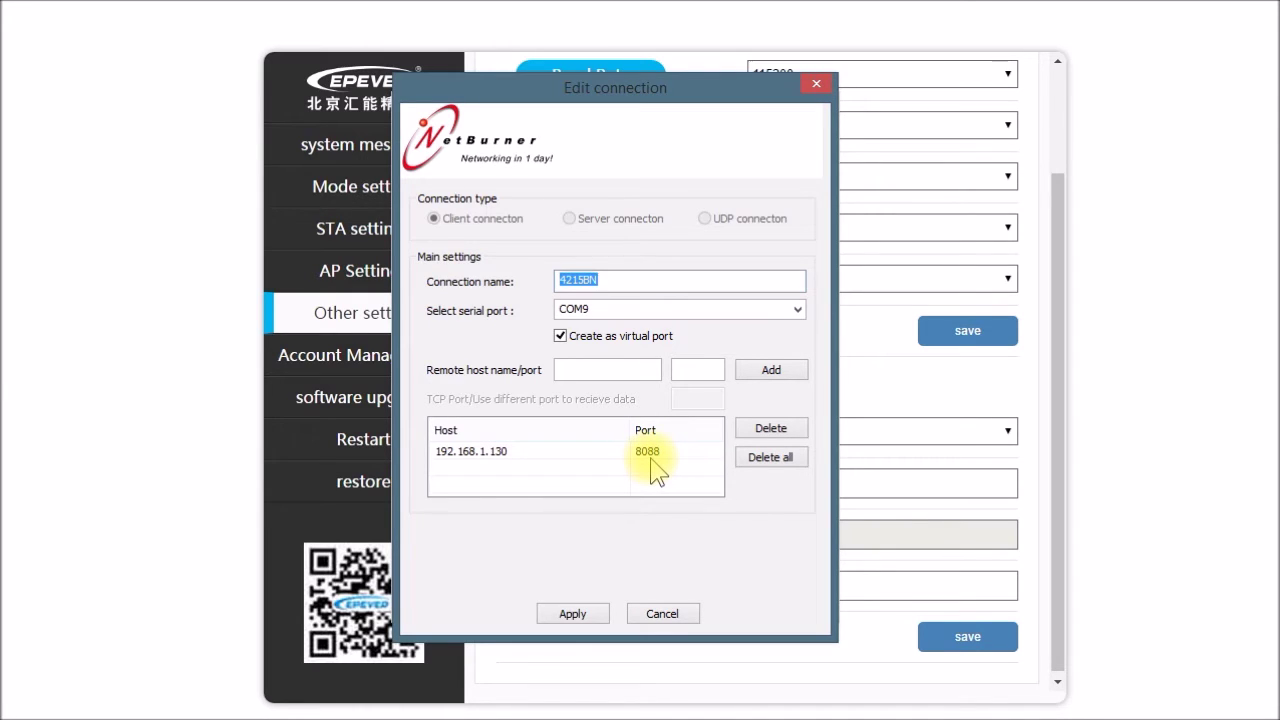
pyautogui.click(662, 610)
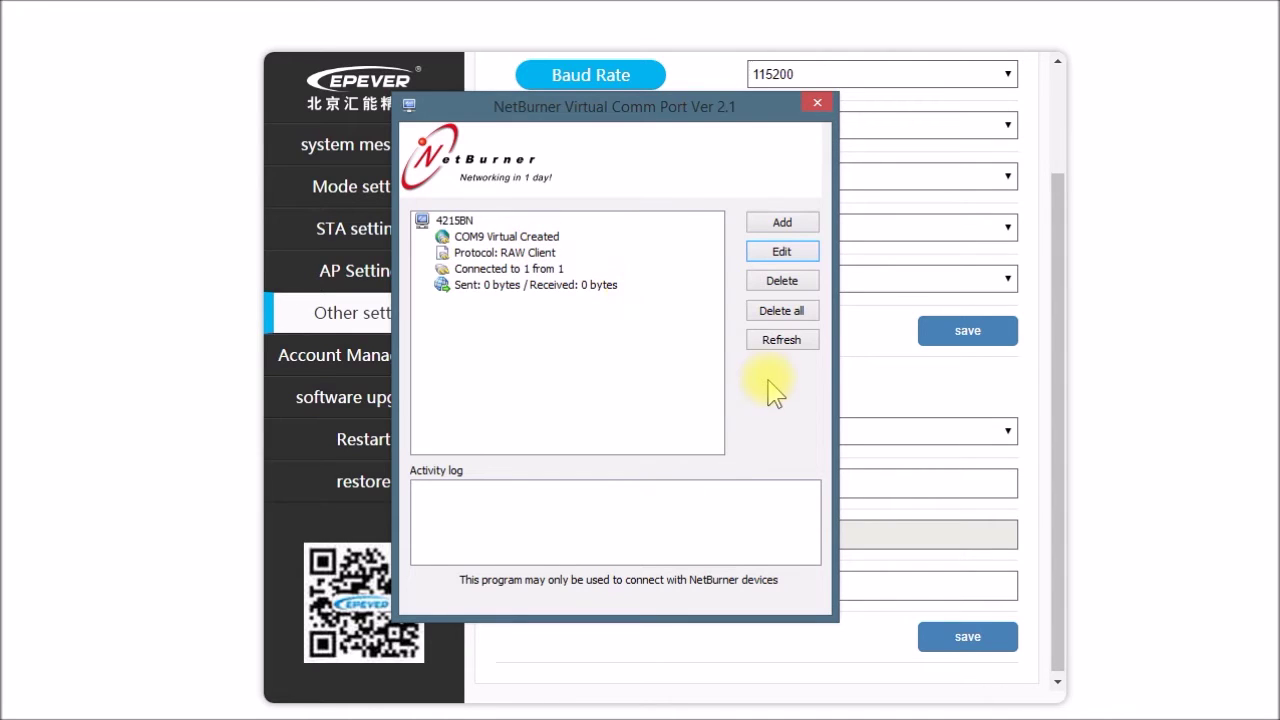
# Refresh the 4215BN connection's traffic counters in NetBurner.
pyautogui.click(782, 342)
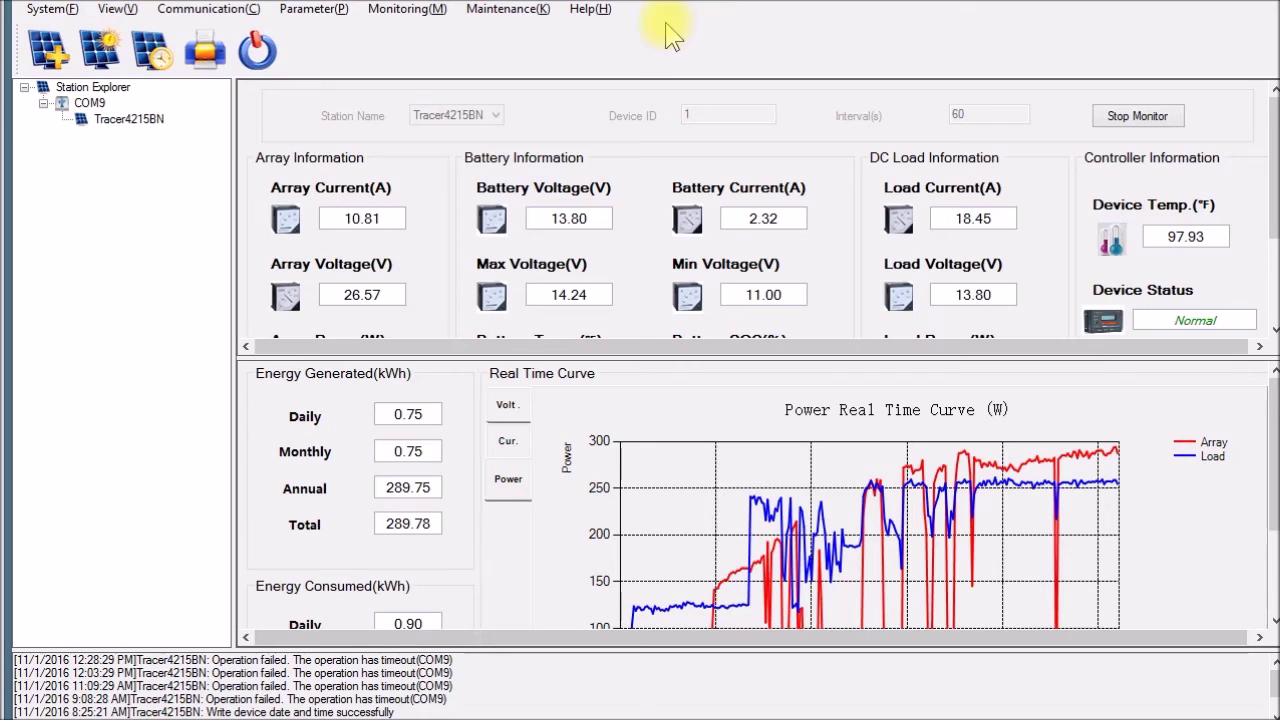
# Review Tracer4215BN's battery, PV array and general info, then enlarge the chart to show voltage.
pyautogui.doubleClick(133, 125)
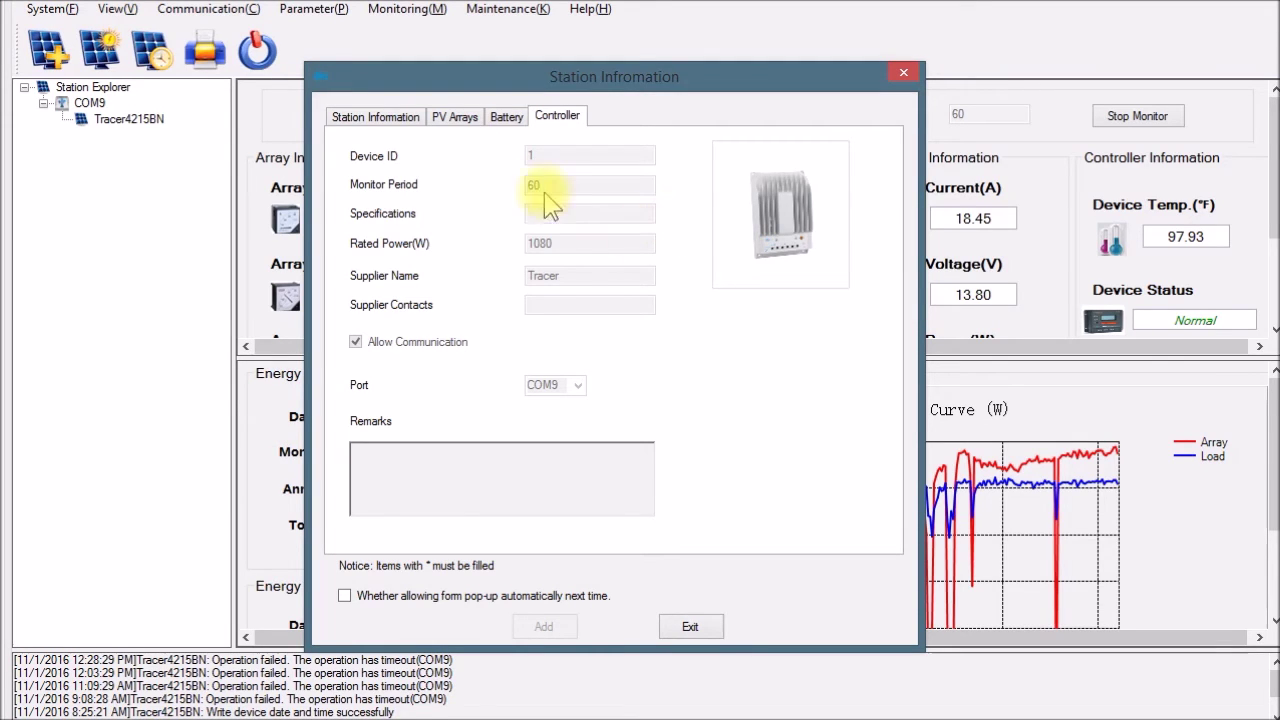
pyautogui.click(507, 118)
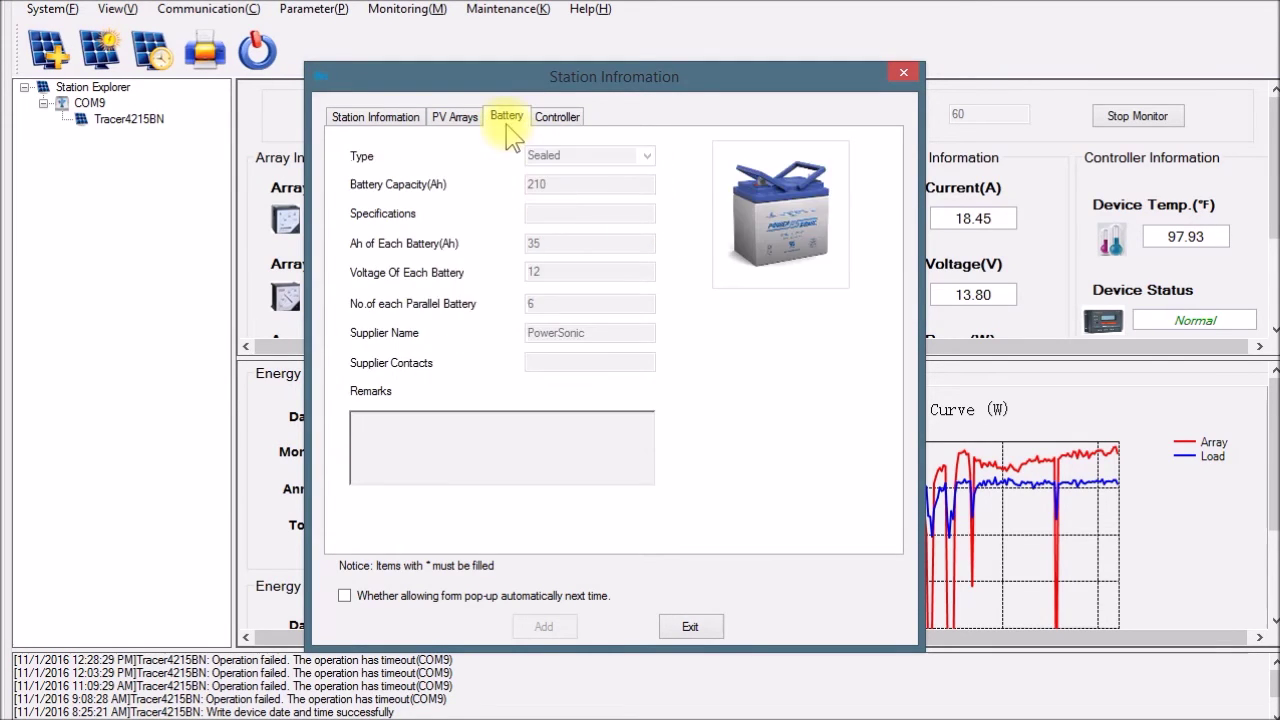
pyautogui.click(455, 118)
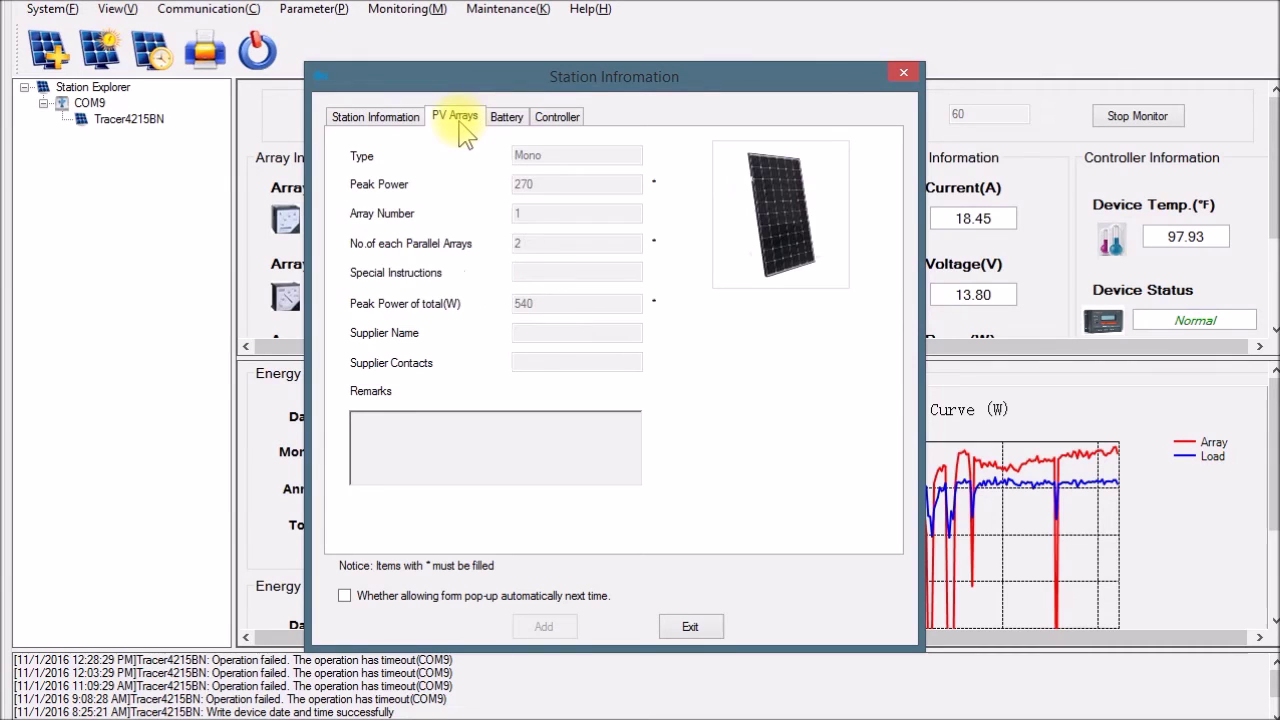
pyautogui.click(398, 120)
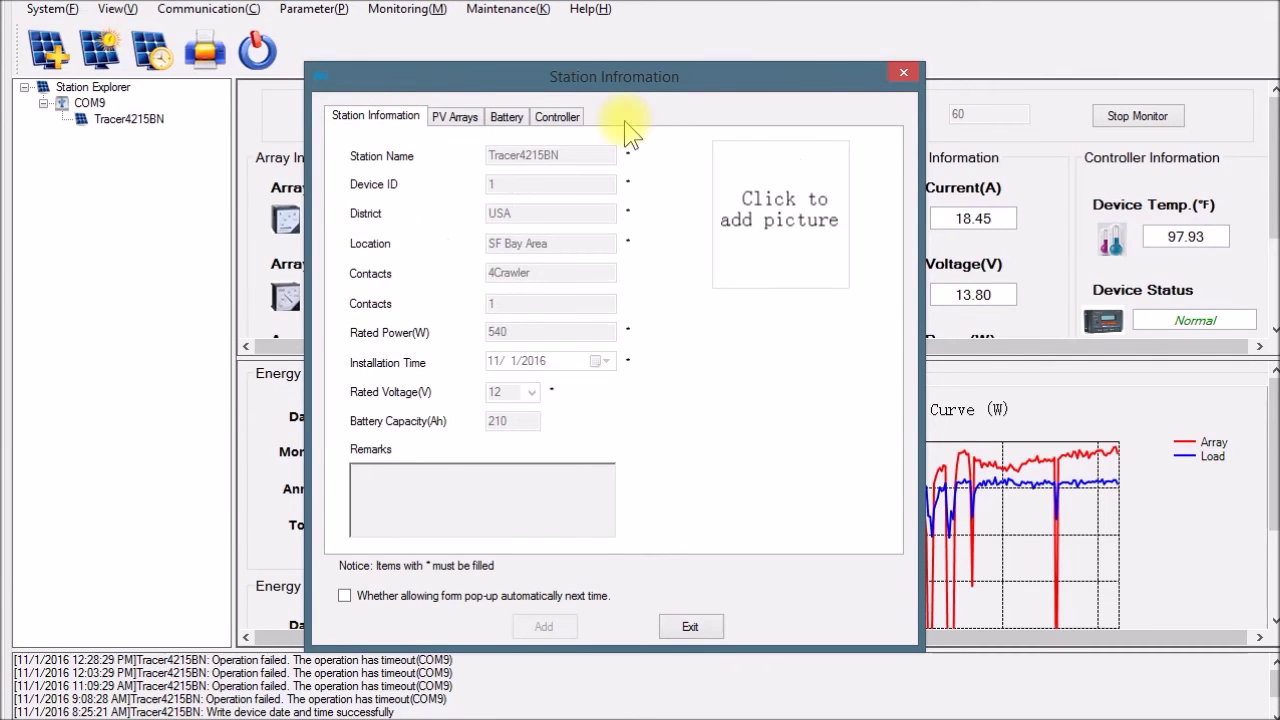
pyautogui.click(688, 627)
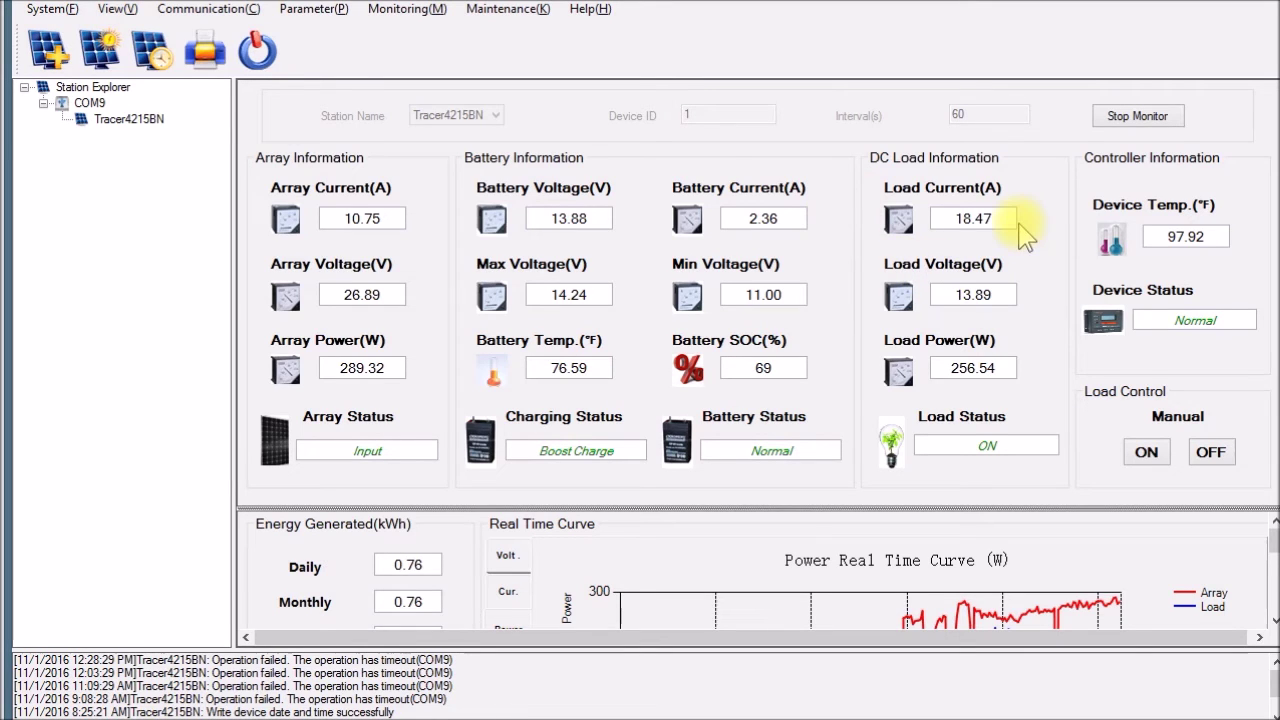
pyautogui.moveTo(1223, 508); pyautogui.dragTo(1214, 197)
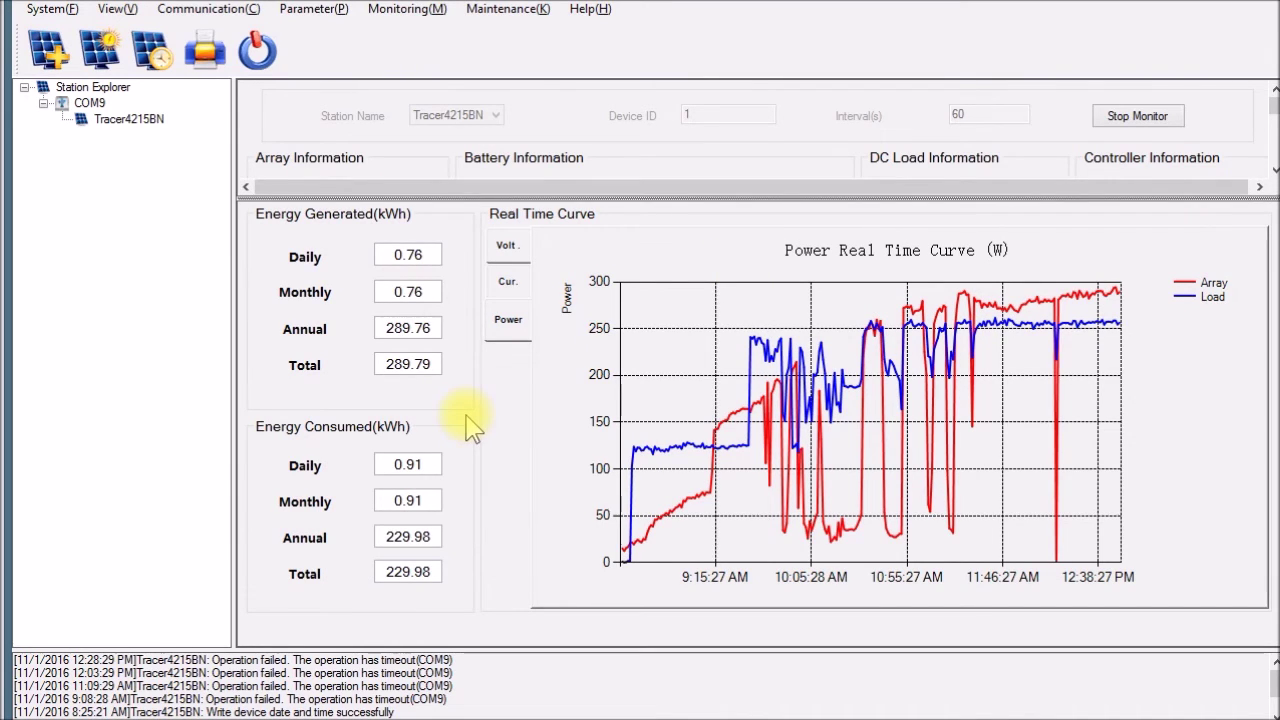
pyautogui.click(506, 252)
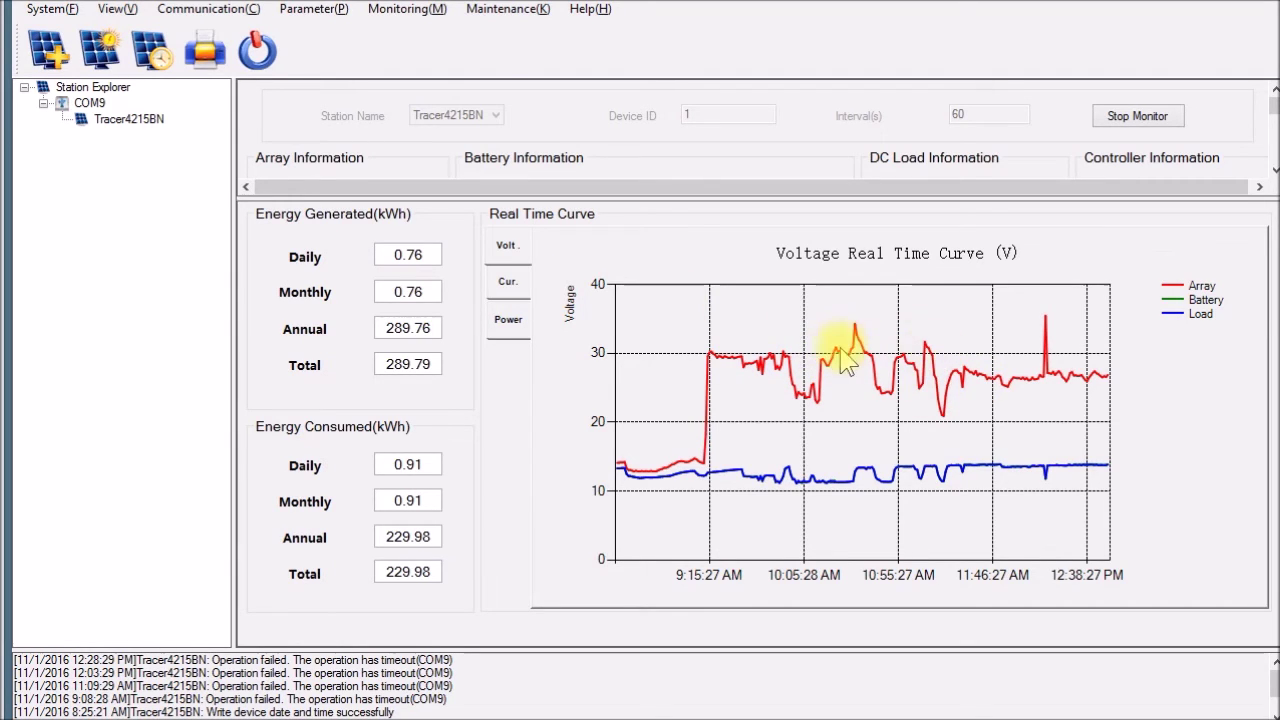
# Switch the real-time chart to the Current Real Time Curve.
pyautogui.click(507, 282)
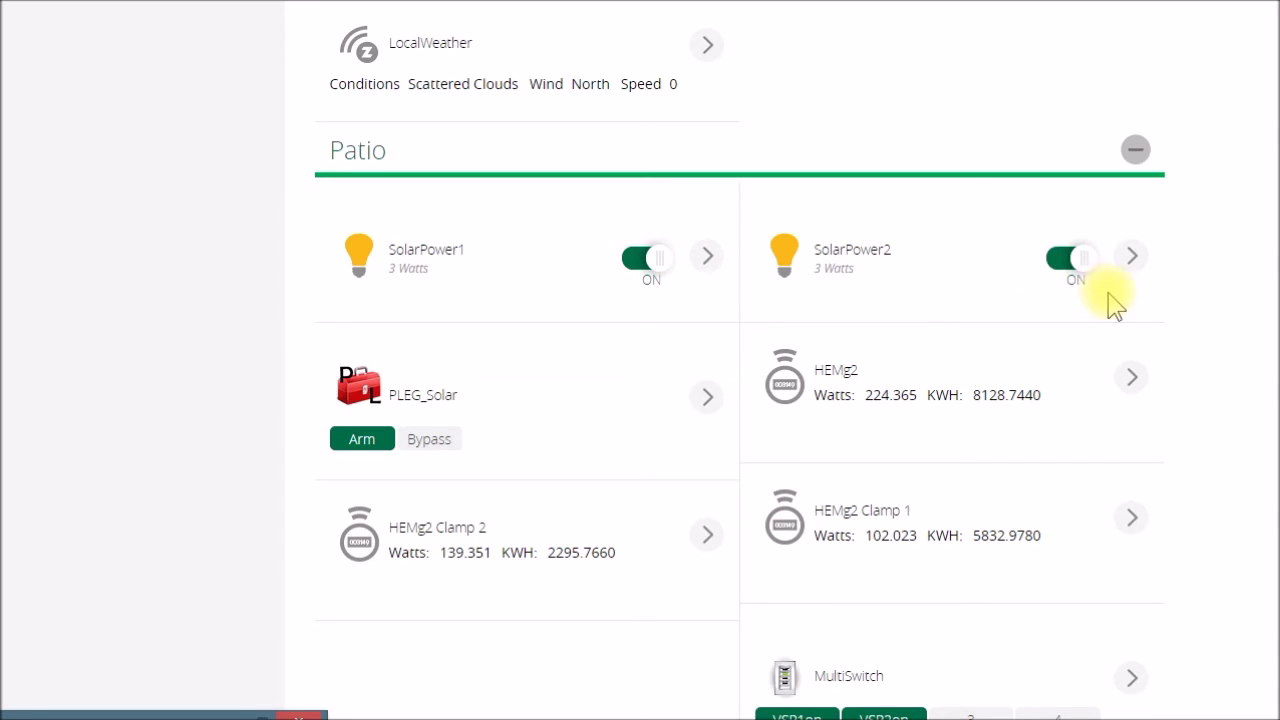
# Turn off the SolarPower2 load and the VSP2 switch on the MultiSwitch.
pyautogui.click(1066, 262)
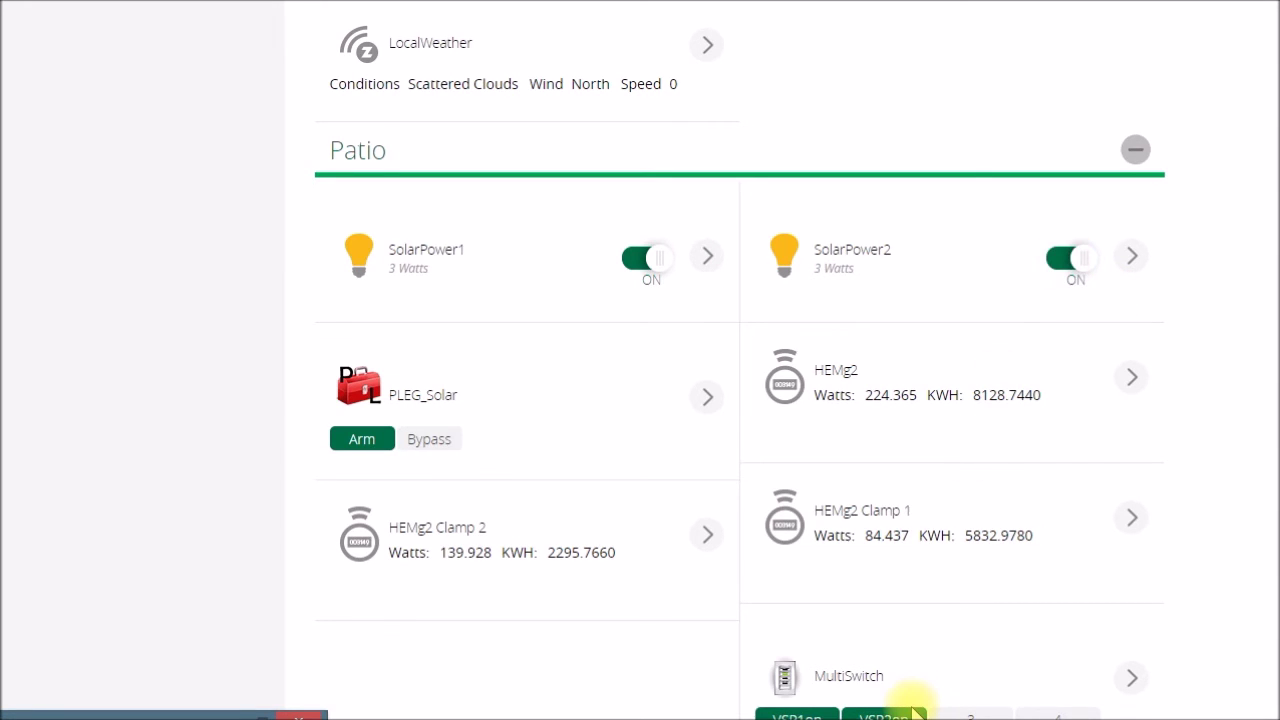
pyautogui.click(1066, 263)
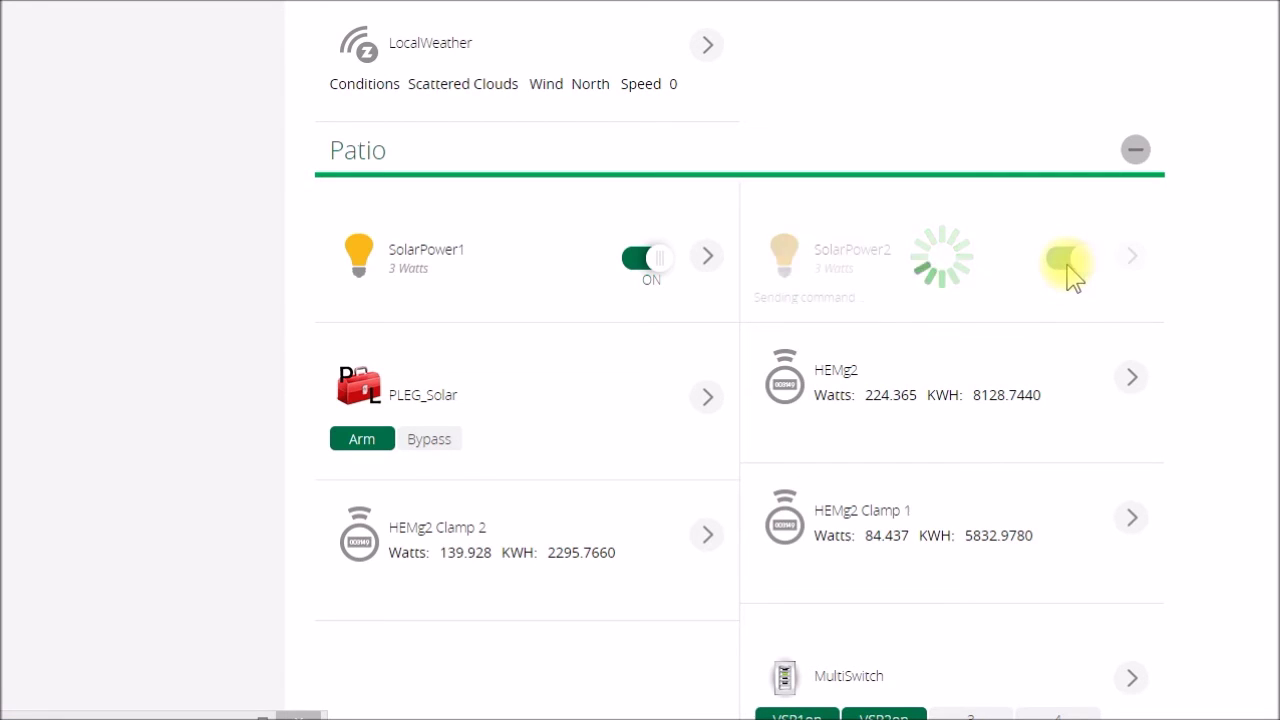
pyautogui.click(888, 712)
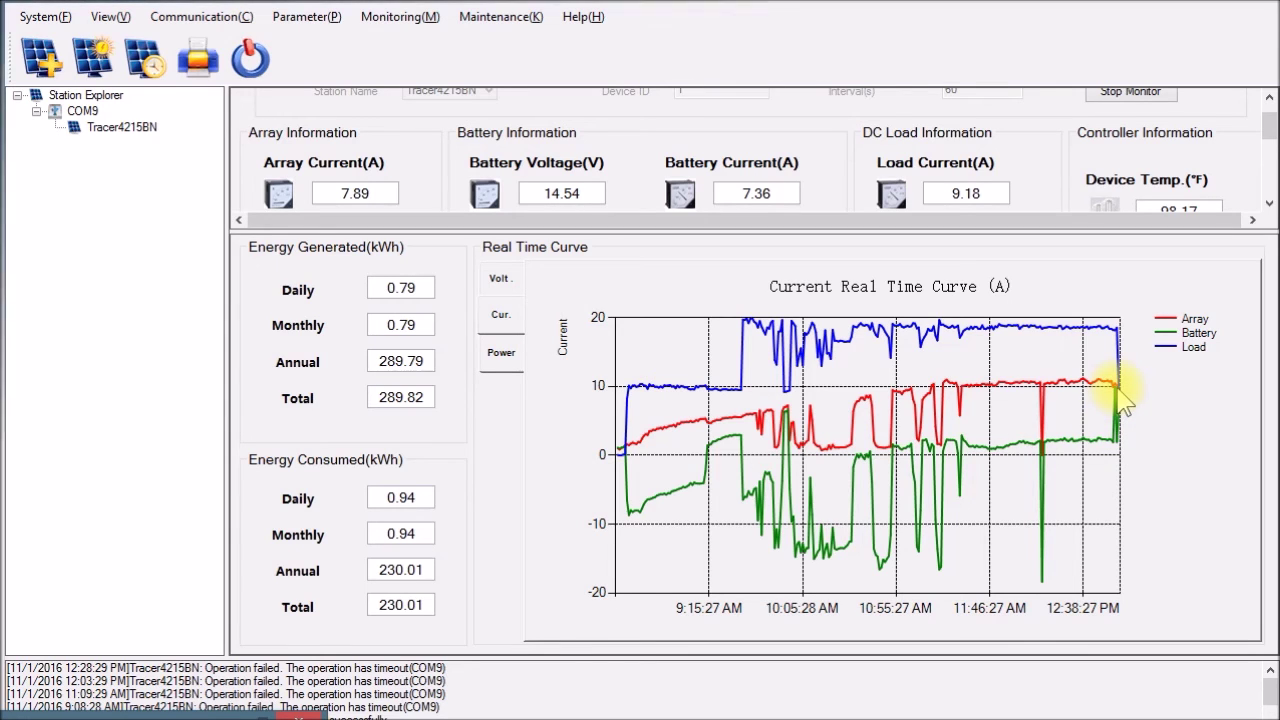
pyautogui.click(501, 354)
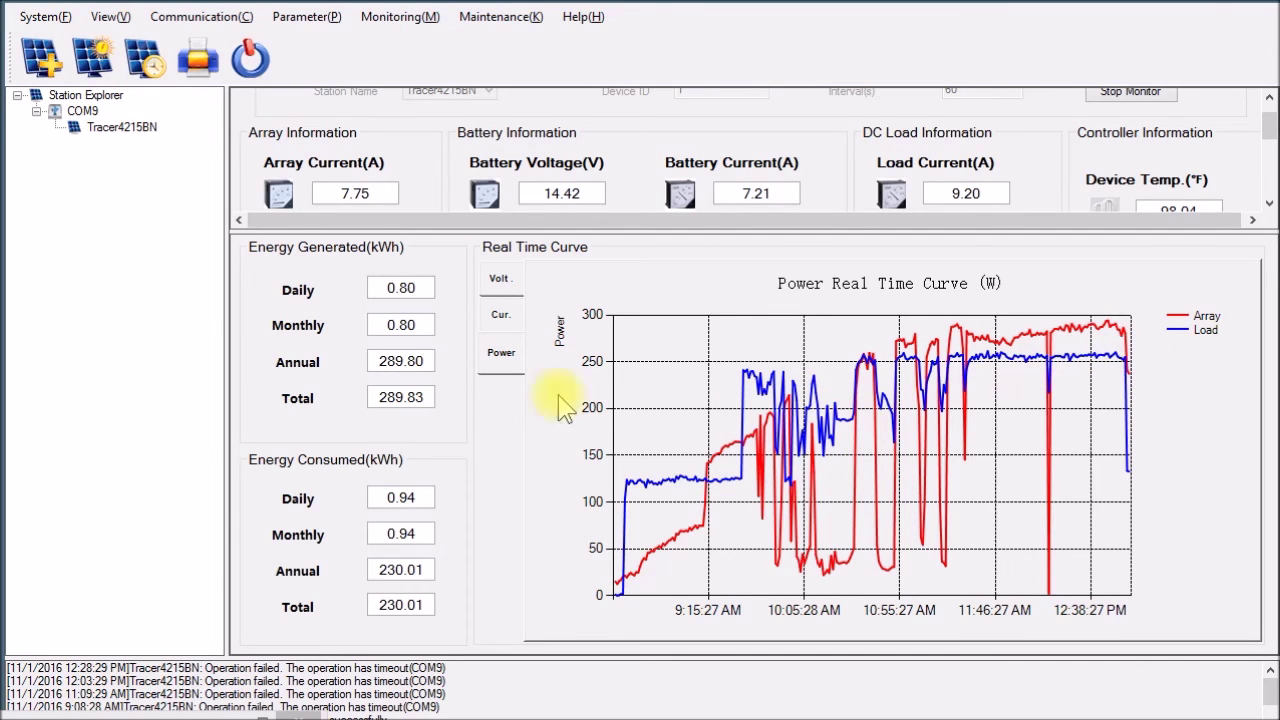
pyautogui.click(499, 282)
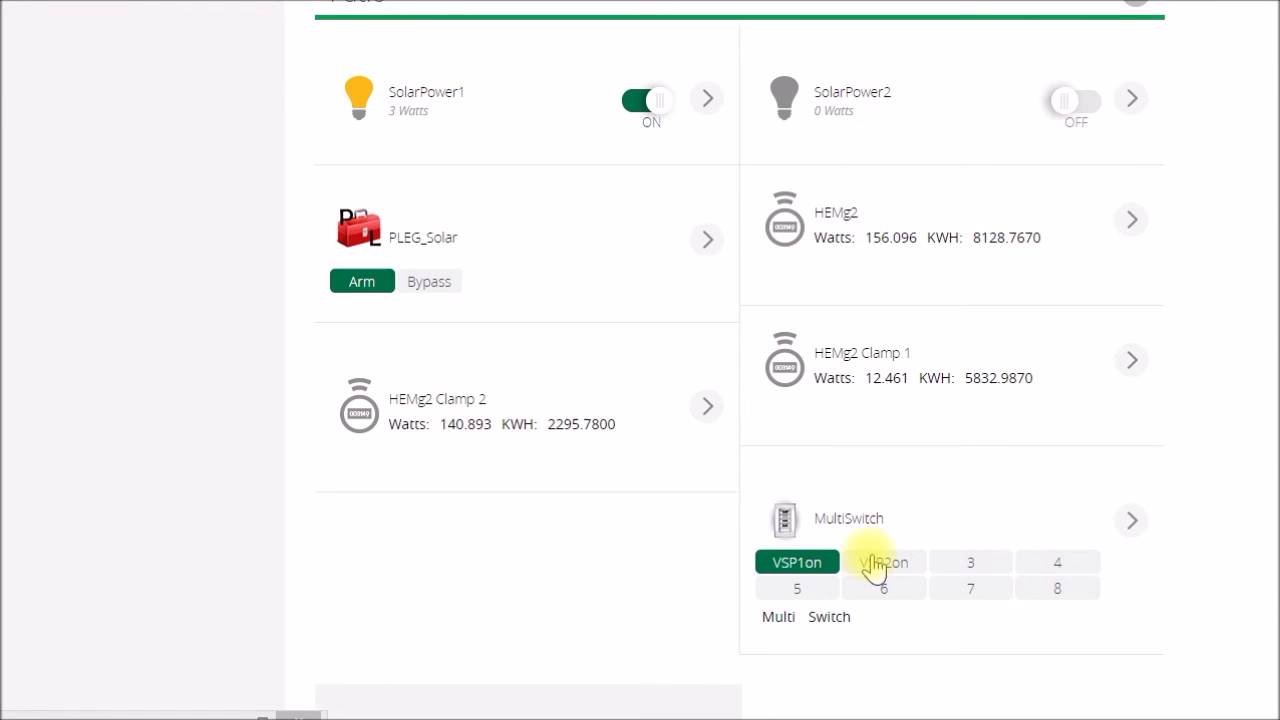
# Turn the VSP2 switch back on, then switch the SolarPower2 load on again.
pyautogui.click(874, 564)
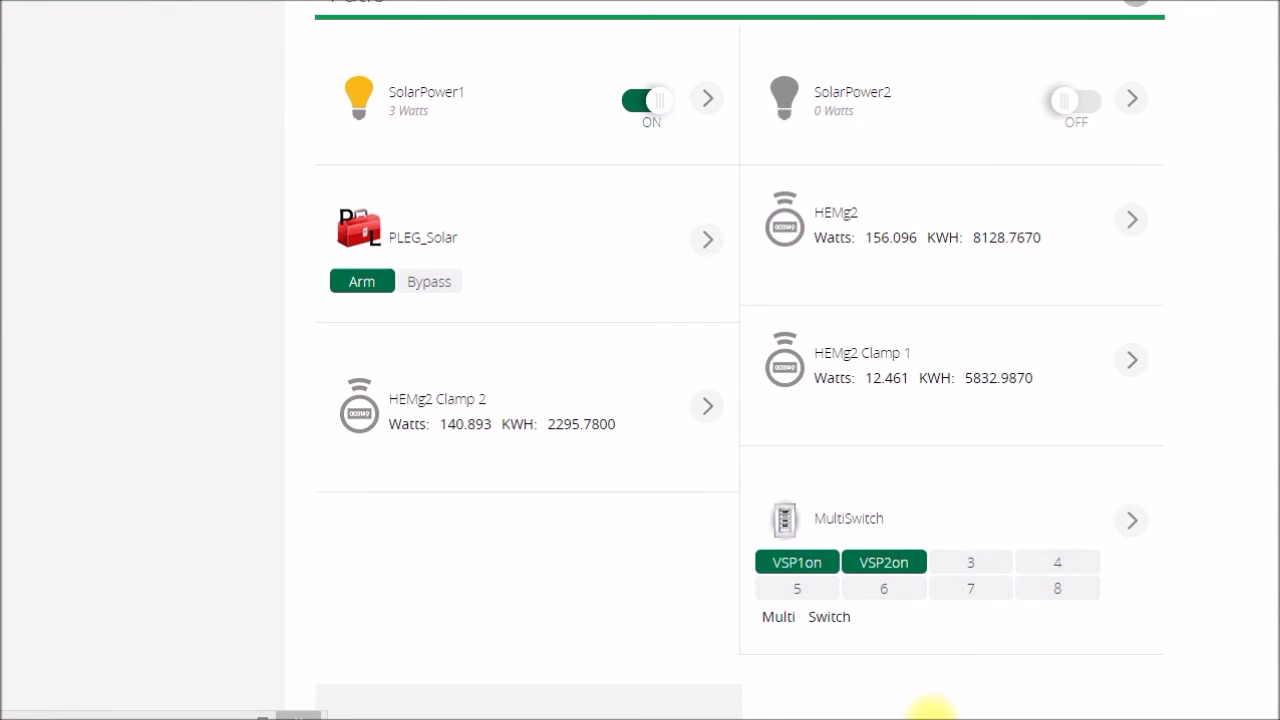
pyautogui.click(1078, 102)
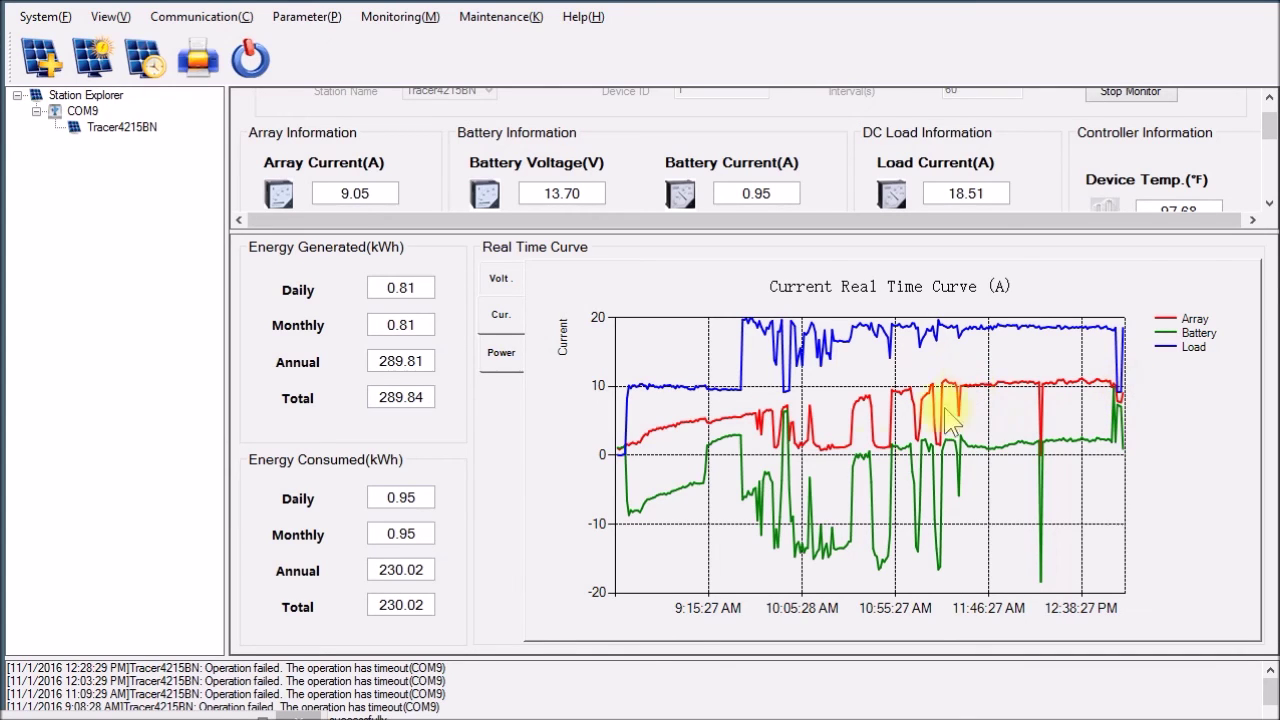
# Switch to the Power curve and expand the readings panel to show Load Power 253.40 W.
pyautogui.click(501, 352)
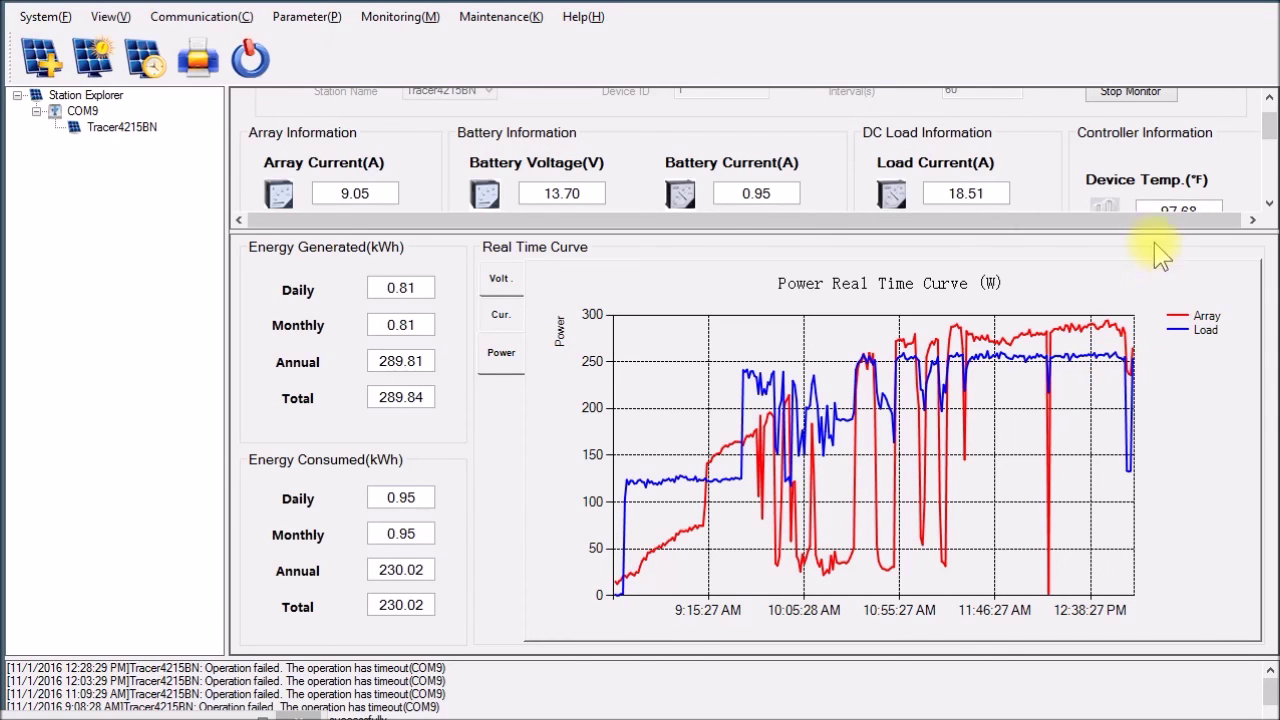
pyautogui.moveTo(1150, 518); pyautogui.dragTo(1151, 510)
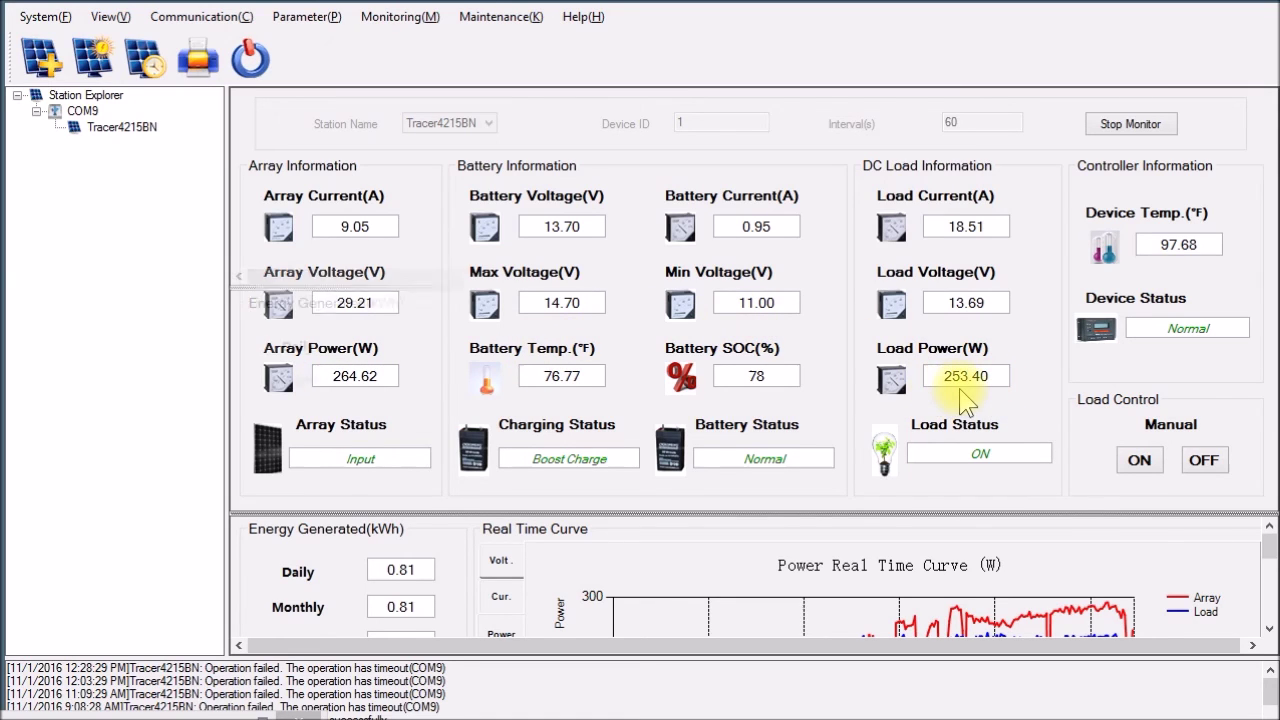
# Enlarge the Power real-time chart to reveal its time axis, keeping a sliver of readings visible.
pyautogui.moveTo(1240, 513); pyautogui.dragTo(1258, 280)
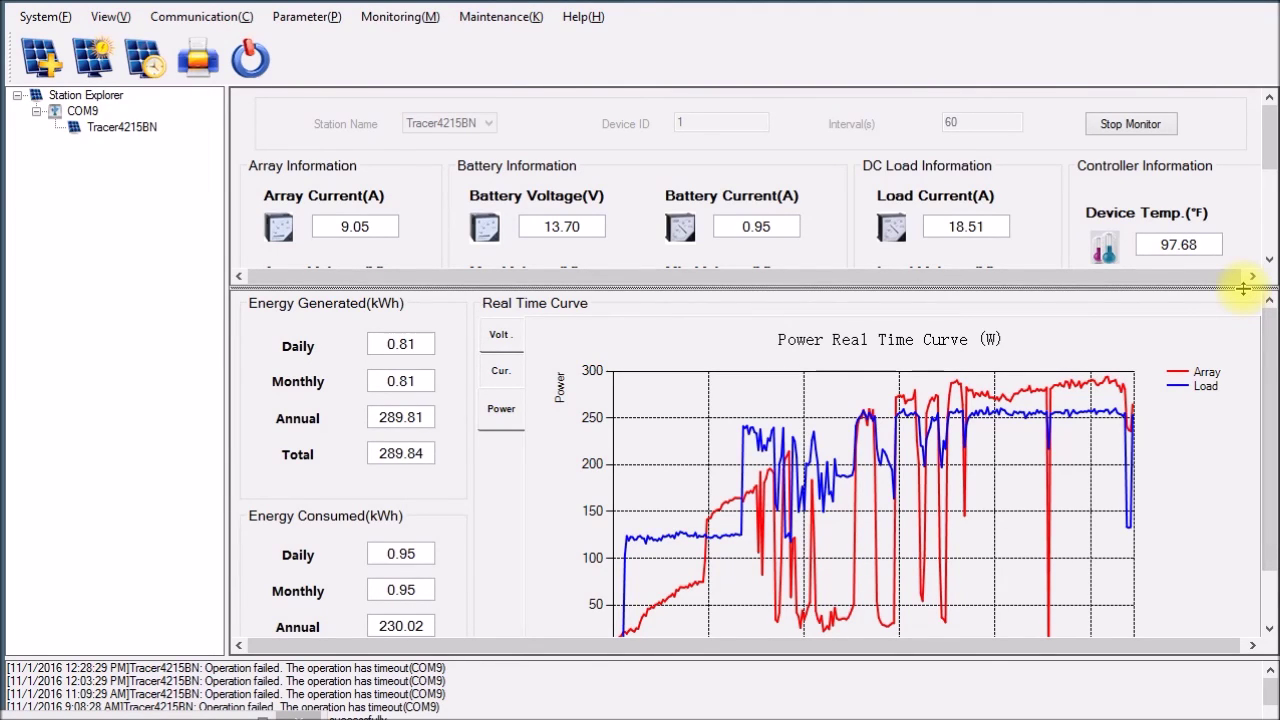
pyautogui.moveTo(1248, 284); pyautogui.dragTo(1250, 222)
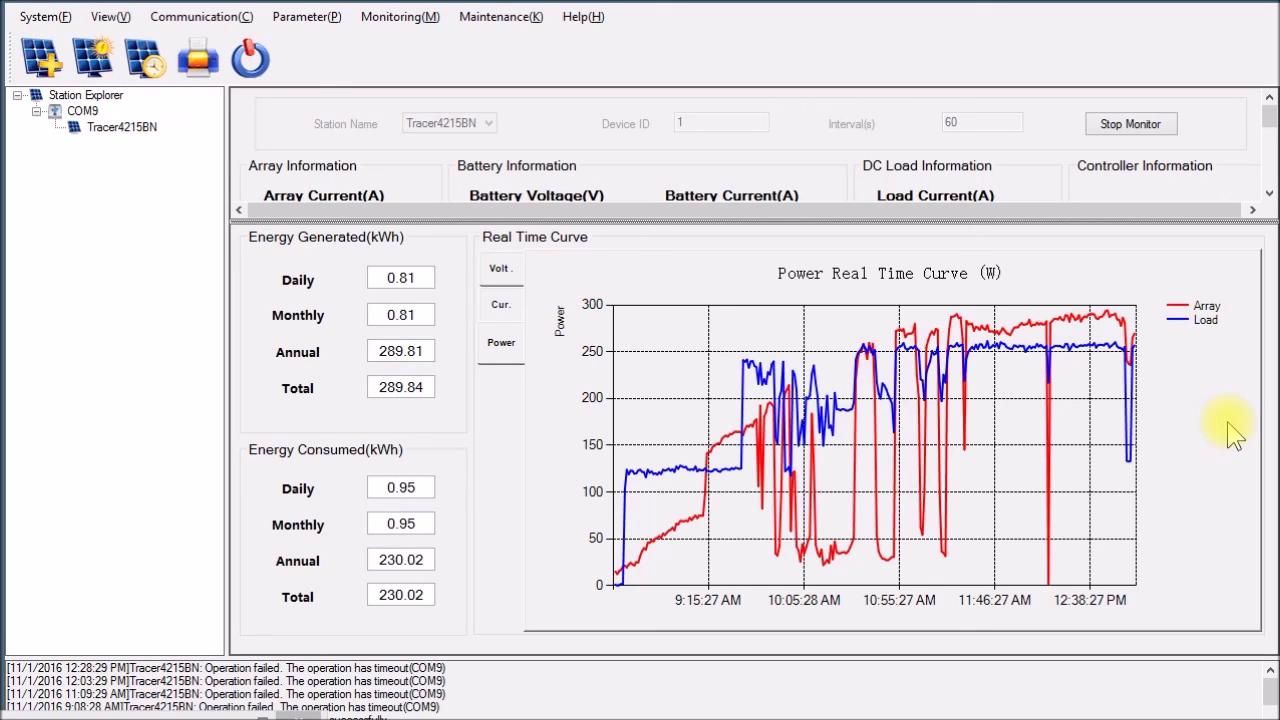
pyautogui.moveTo(1216, 222); pyautogui.dragTo(1216, 238)
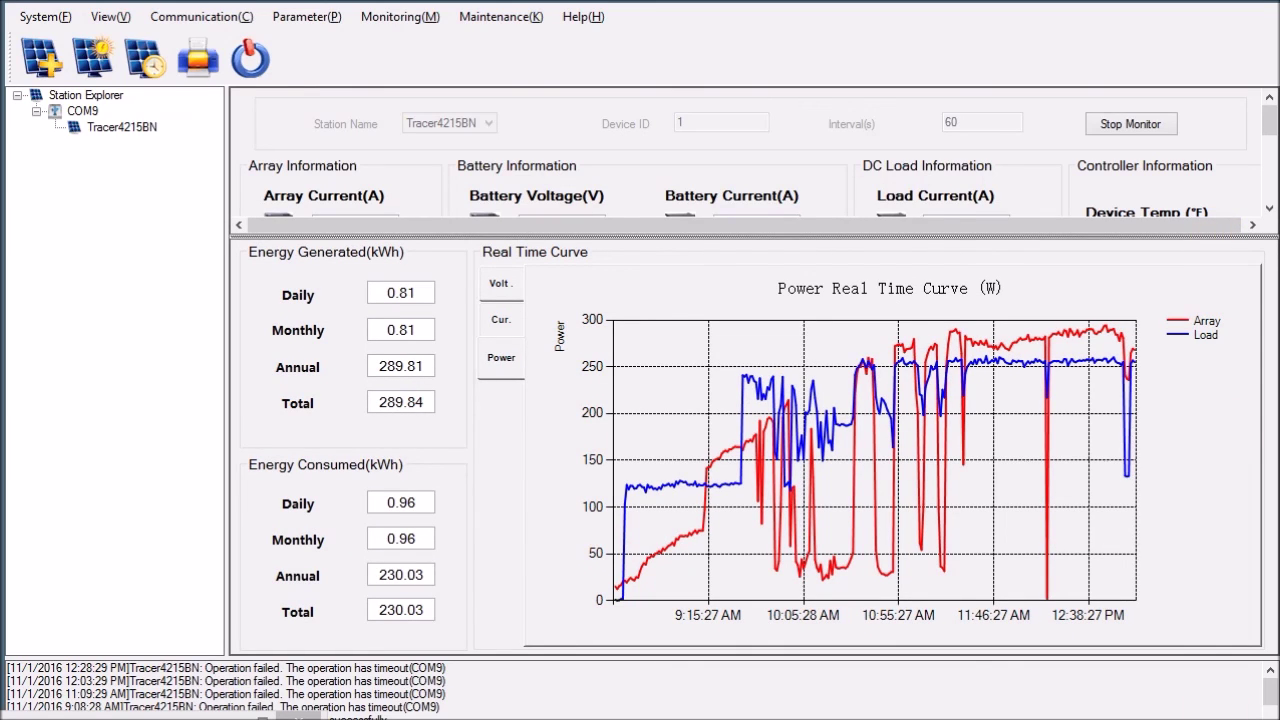
# Refresh COM9 byte counts in NetBurner (10559 sent, 31313 received), then return to the monitor.
pyautogui.click(960, 698)
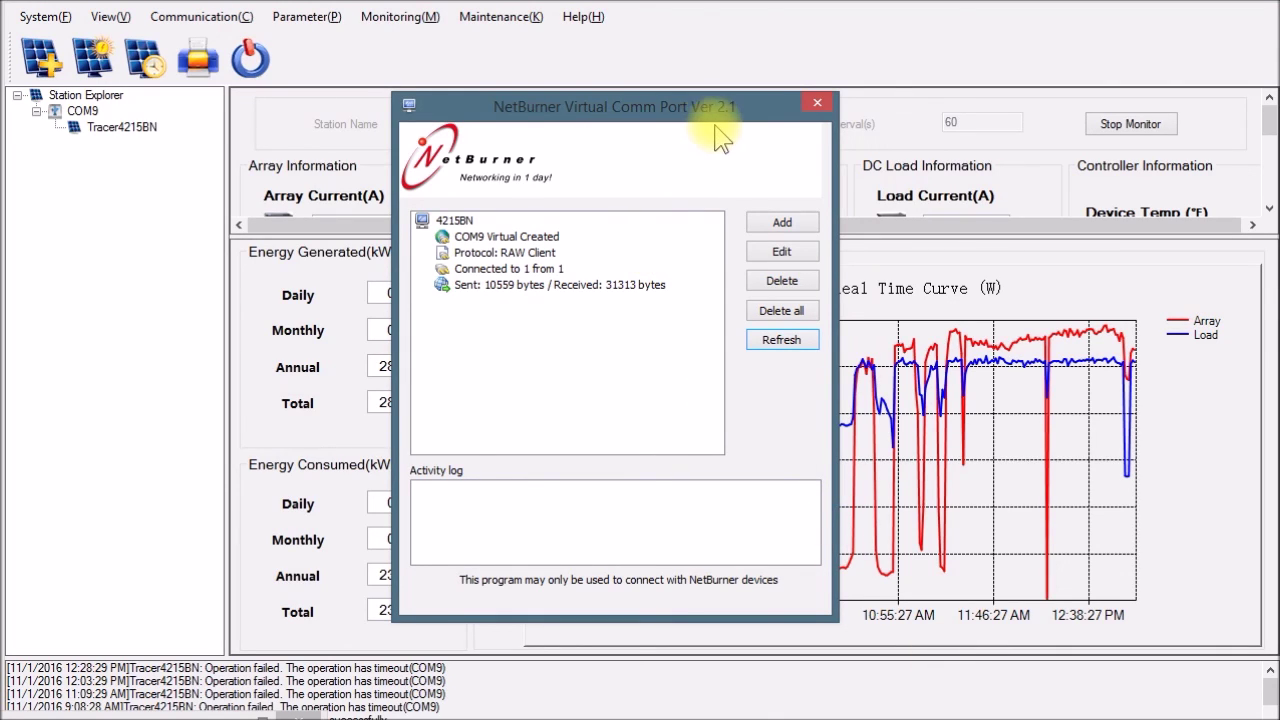
pyautogui.click(779, 339)
pyautogui.click(1222, 475)
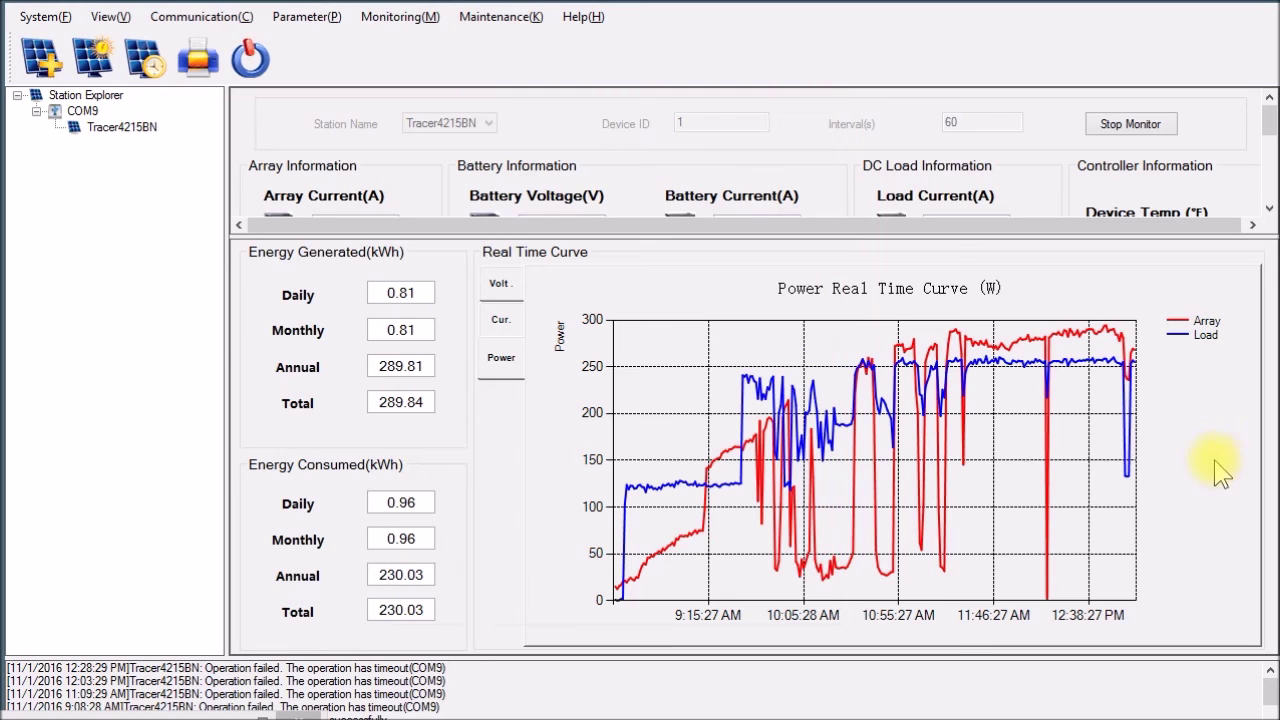